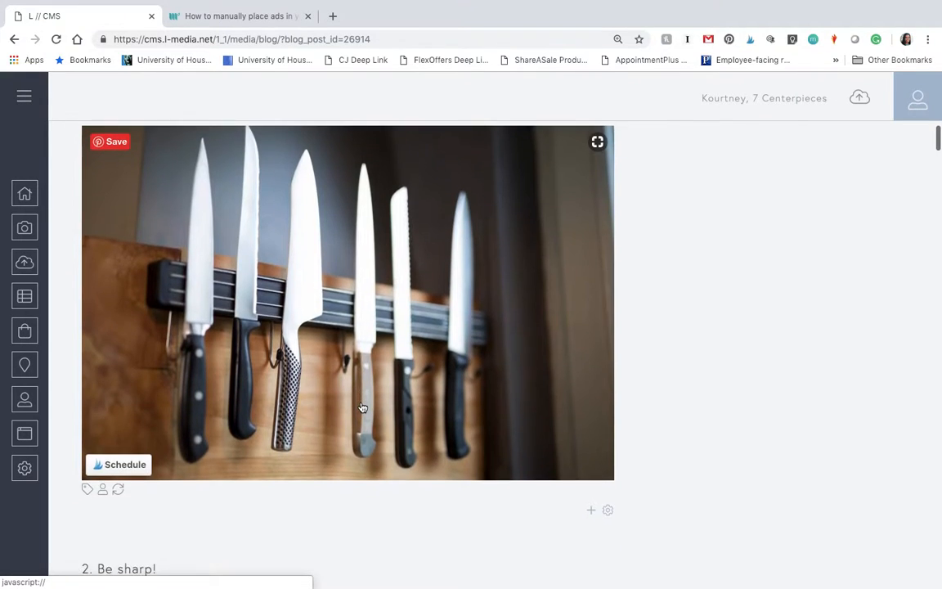
Step: Review the wedding registry post's introduction and first section for suitable places to insert ads
scroll(362, 407, "up", 8)
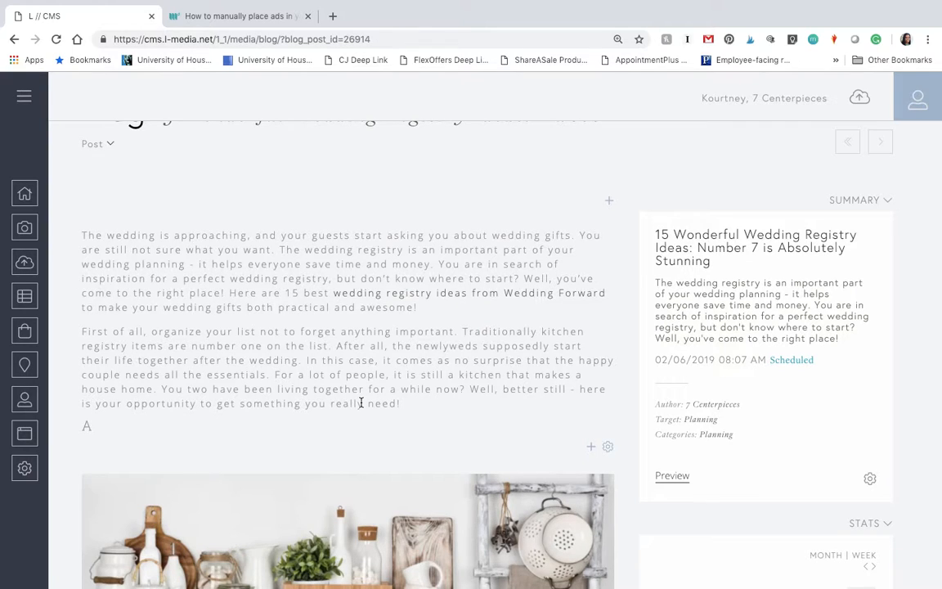
scroll(361, 404, "down", 1)
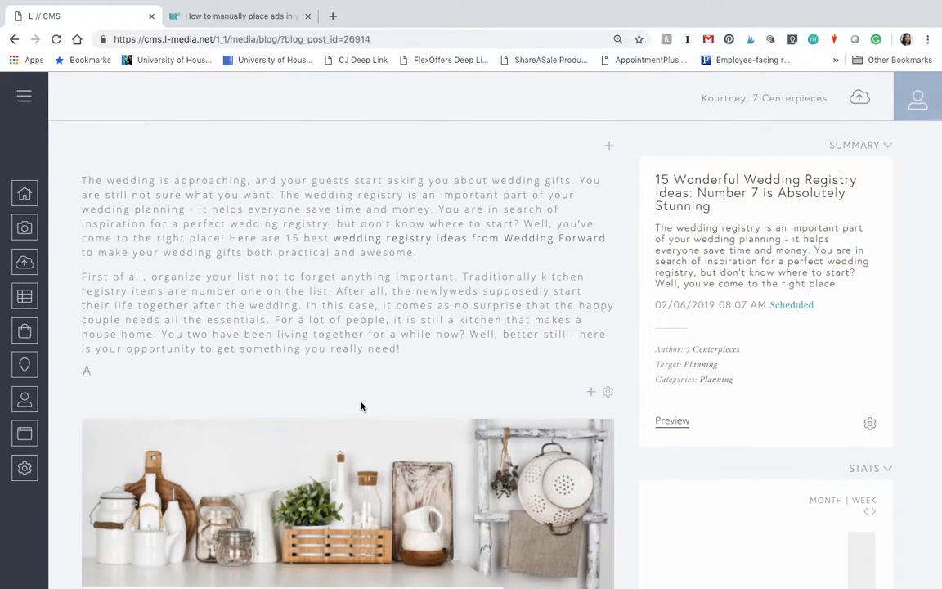
scroll(362, 406, "down", 2)
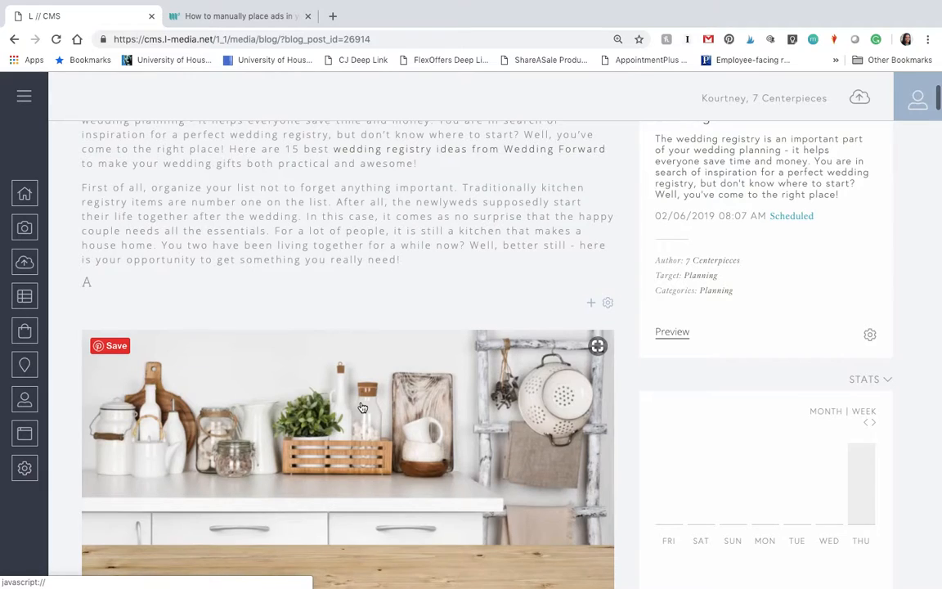
scroll(362, 407, "up", 3)
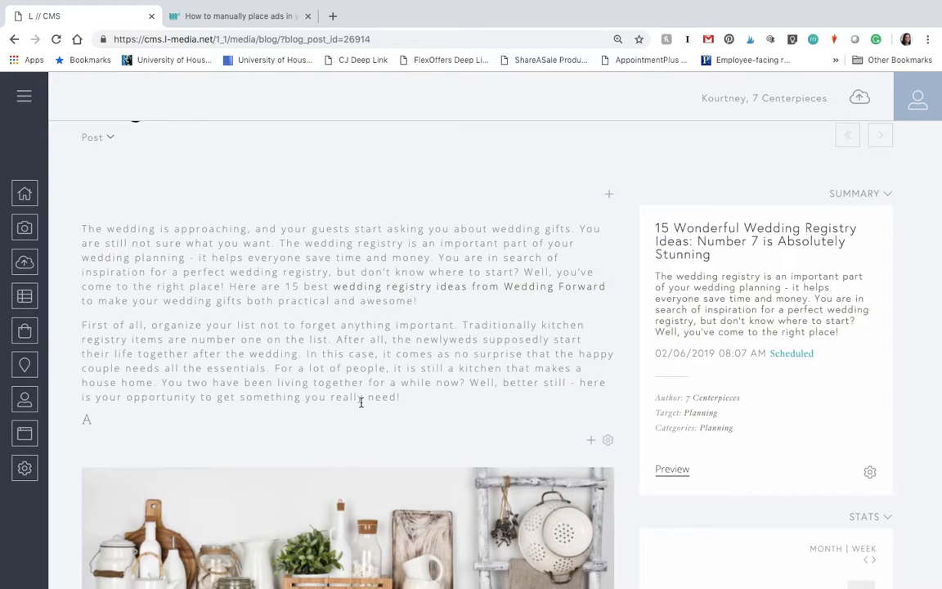
scroll(361, 402, "down", 1)
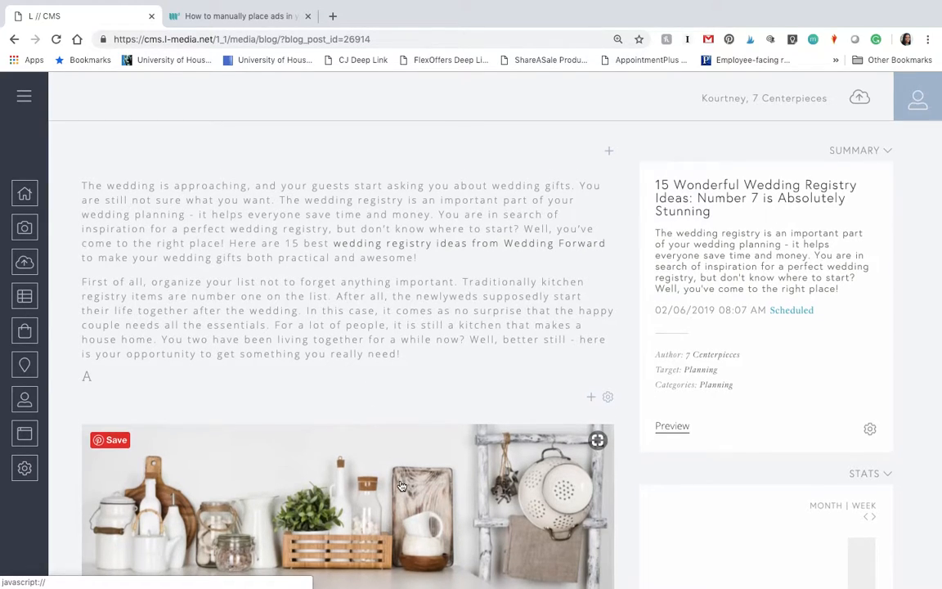
scroll(397, 466, "down", 2)
scroll(401, 487, "down", 8)
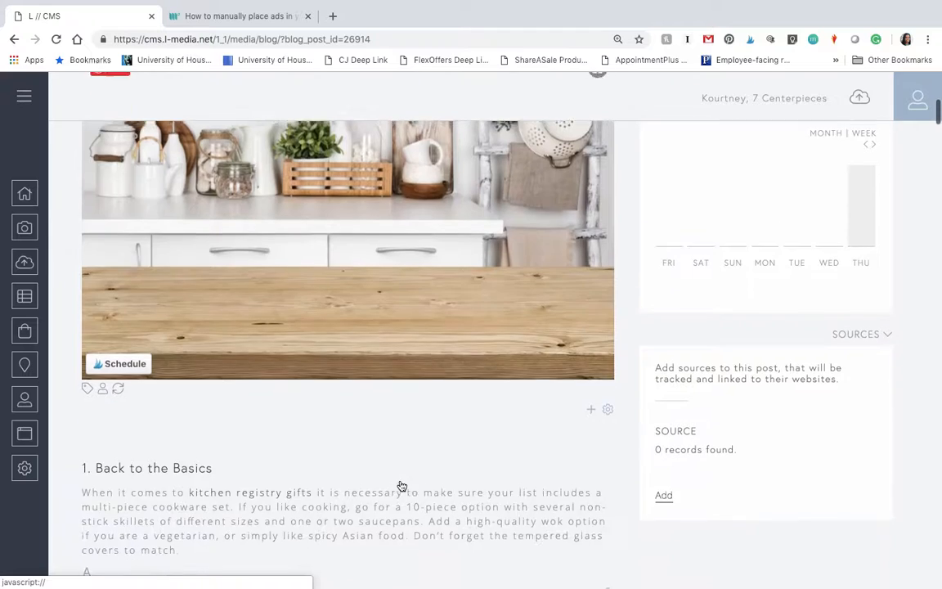
scroll(400, 482, "up", 8)
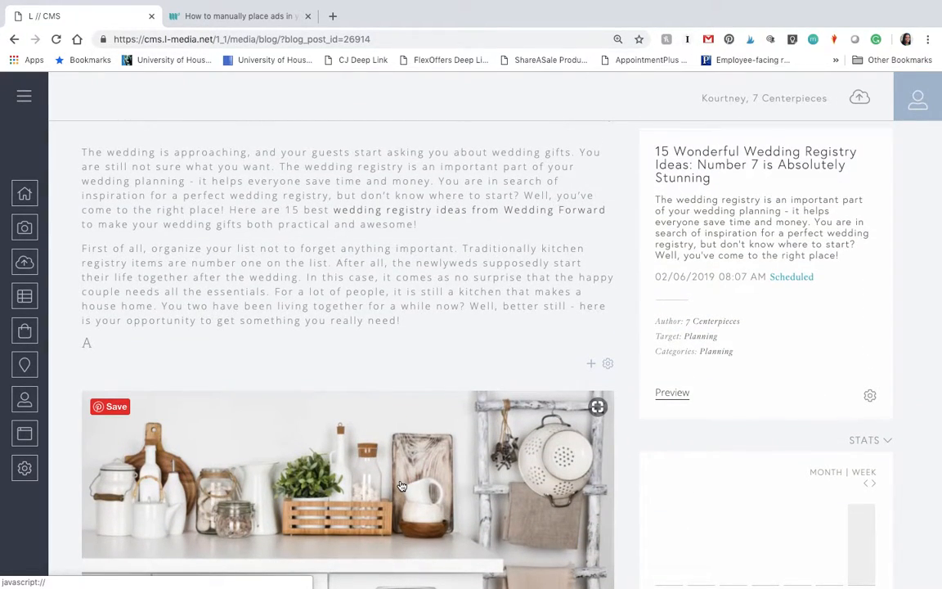
Step: Copy the general ad hint code <div class="content_hint"></div> from the Mediavine help article and return to the blog post
left_click(262, 22)
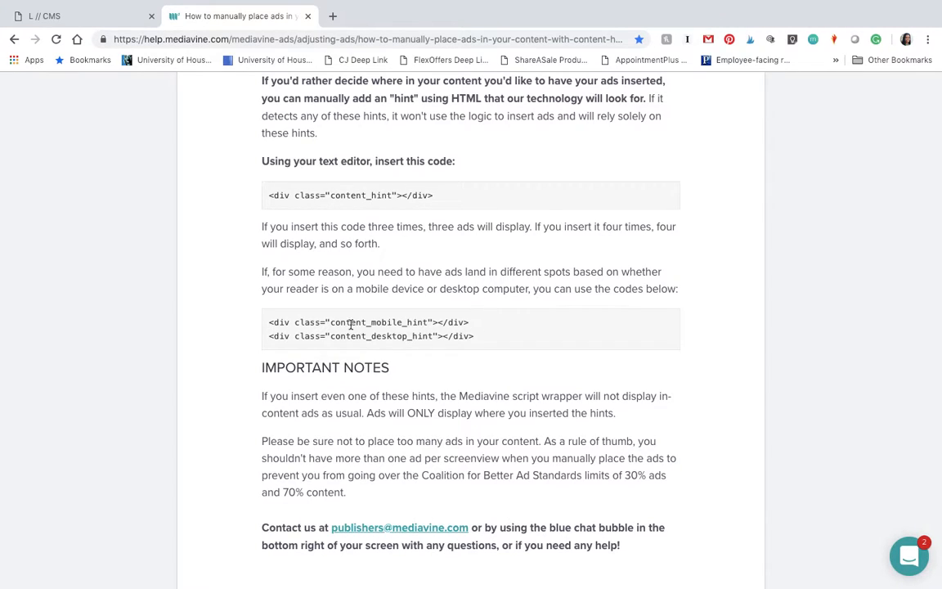
left_click_drag(437, 197, 267, 194)
key("ctrl+c")
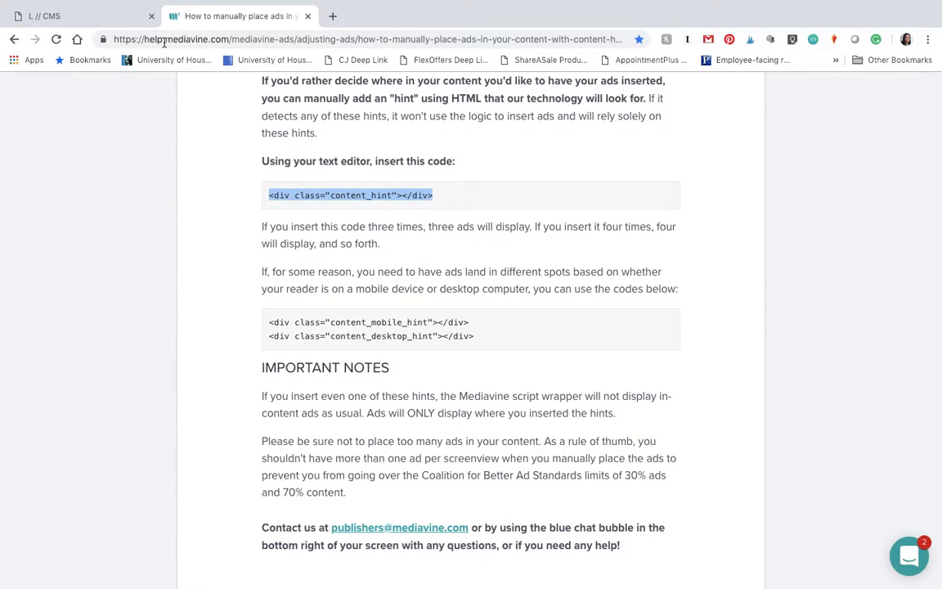
left_click(117, 46)
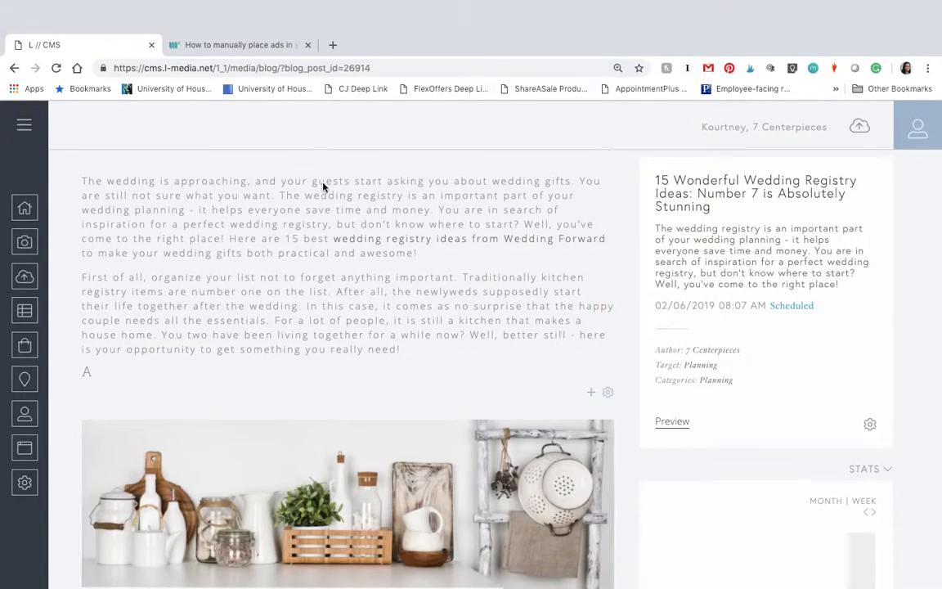
Step: Add a new text element between the introduction and the kitchen photo
scroll(487, 450, "down", 3)
scroll(487, 450, "up", 3)
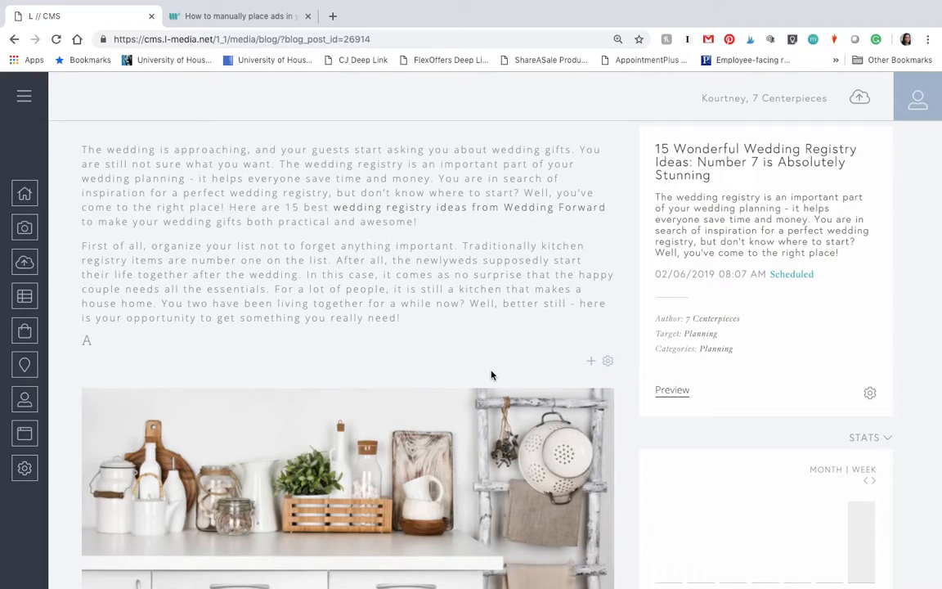
left_click(591, 363)
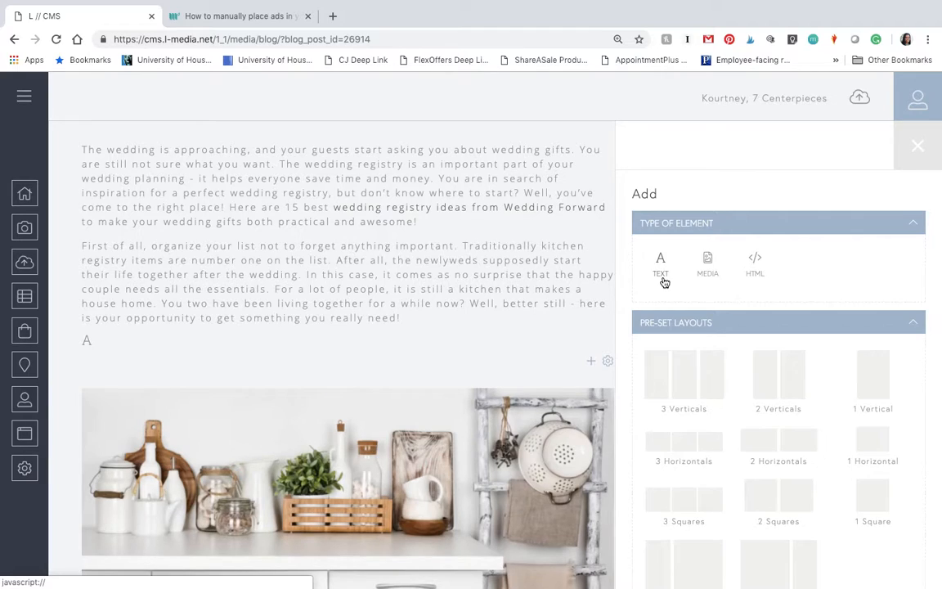
left_click(663, 276)
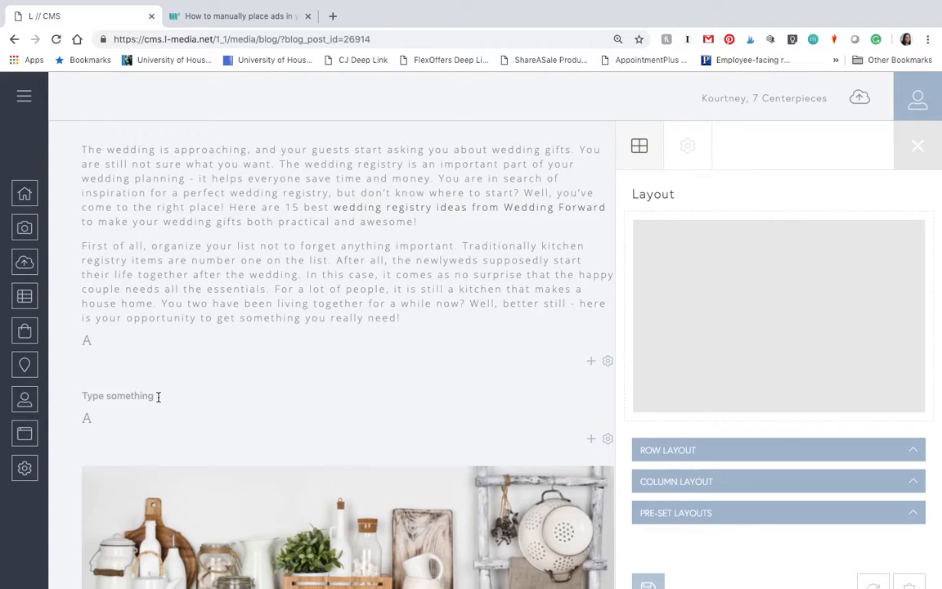
Step: Paste <div class="content_hint"></div> as HTML source into the new text element below the introduction and save it
left_click(86, 421)
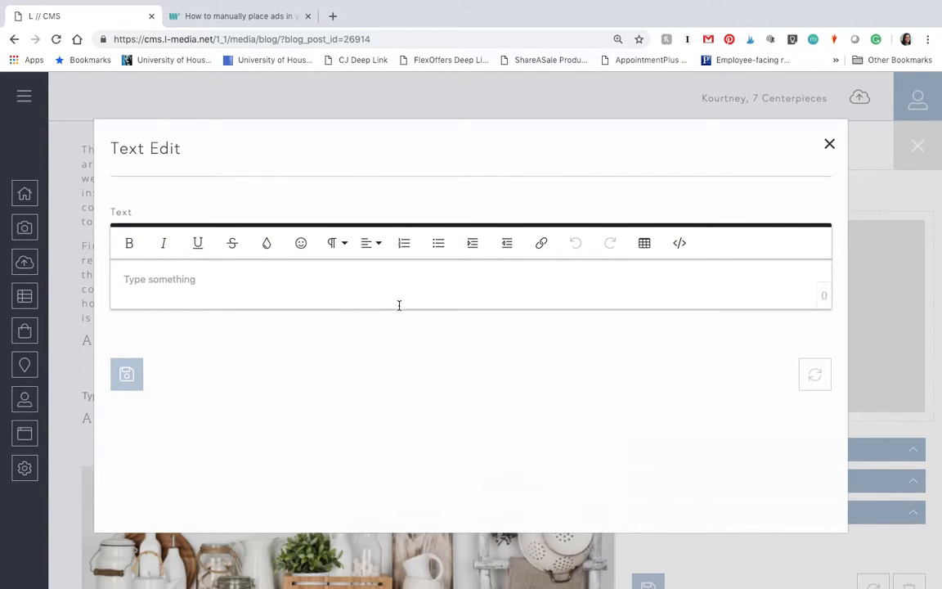
left_click(681, 244)
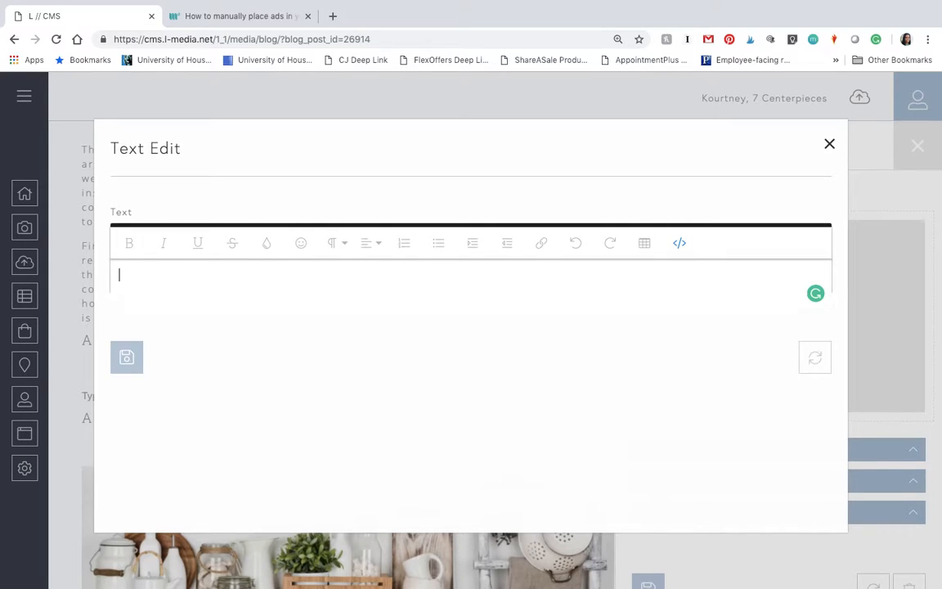
key("ctrl+v")
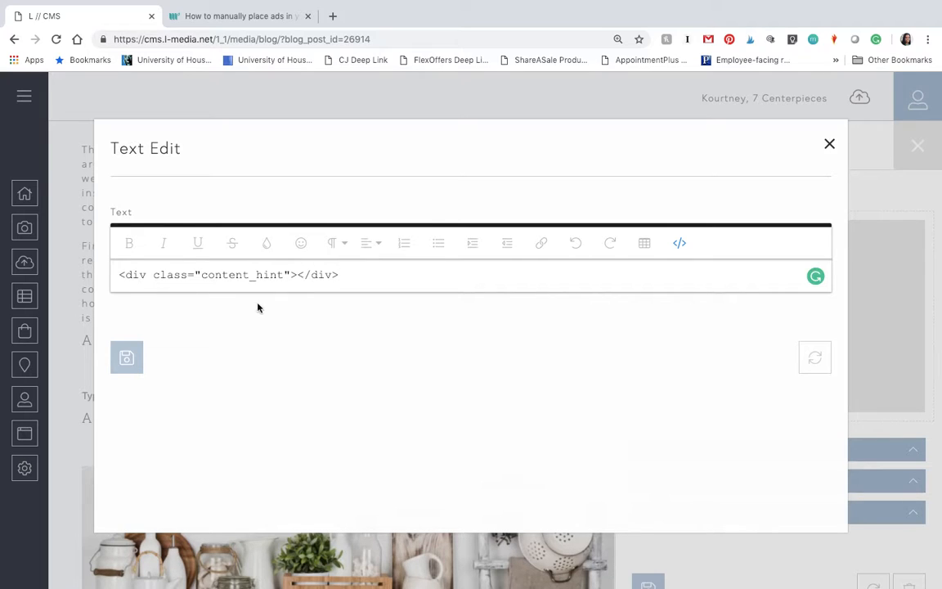
left_click(127, 360)
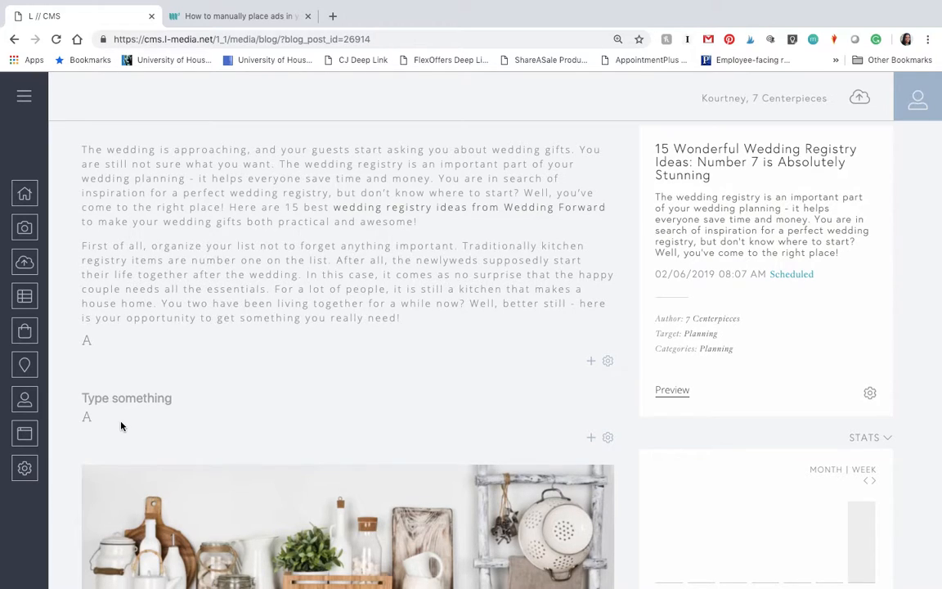
Step: Reopen the text element below the introduction, set its HTML source to <div class="content_hint"></div> and save it
left_click(89, 419)
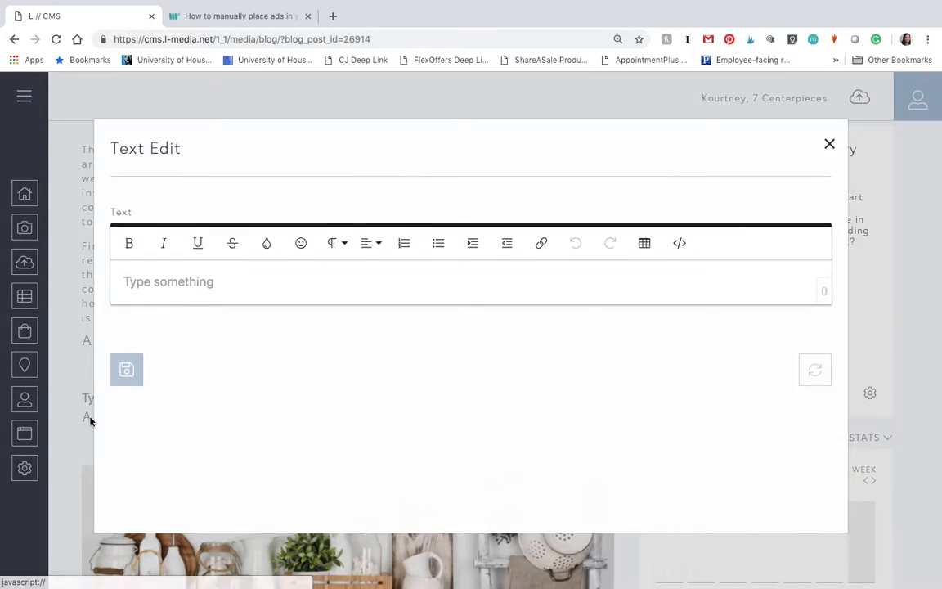
left_click(684, 245)
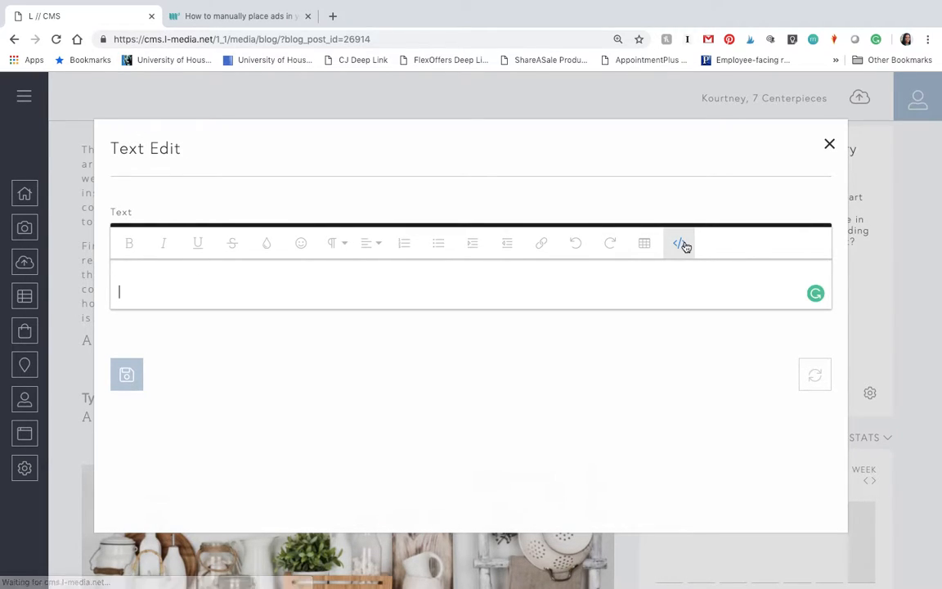
key("BackSpace")
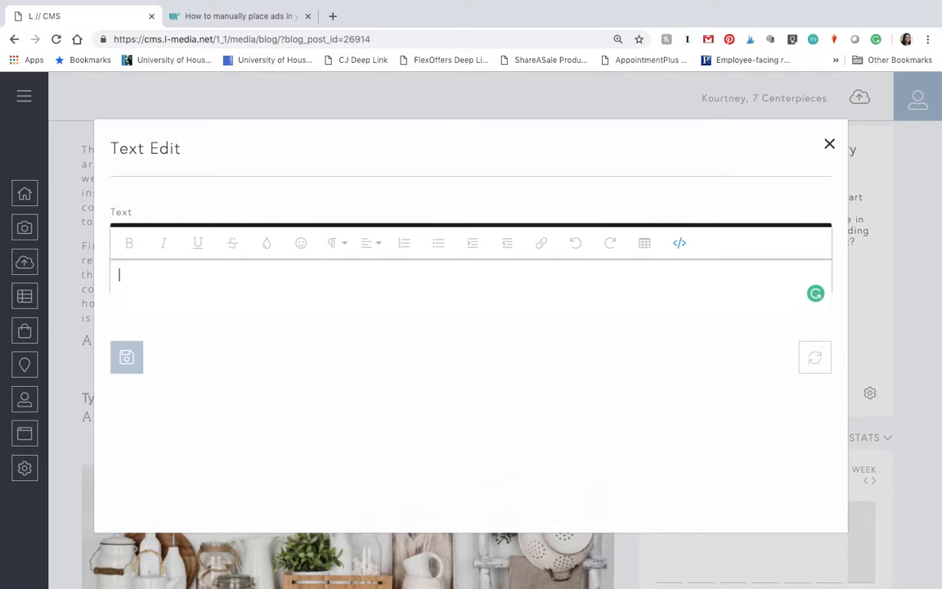
key("ctrl+v")
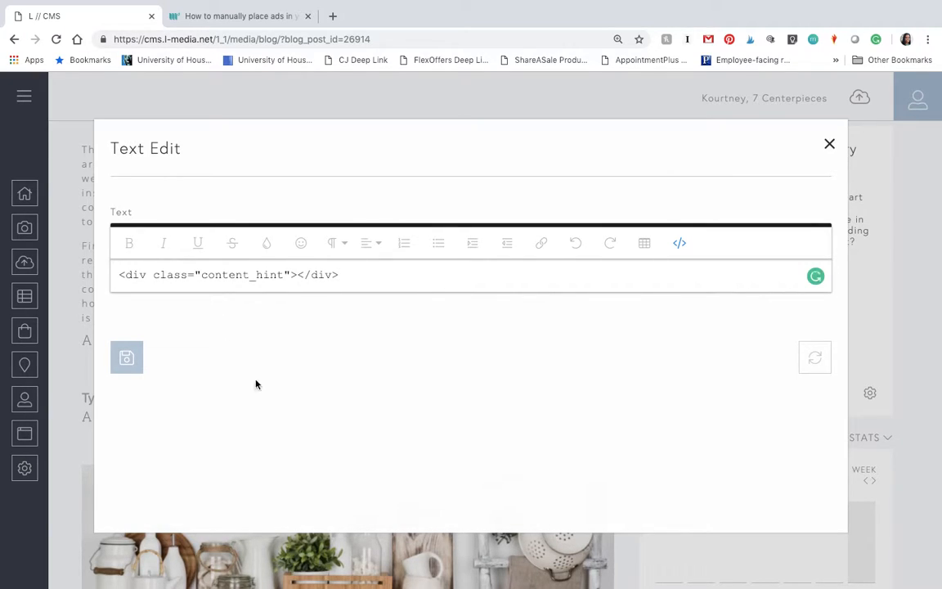
left_click(127, 357)
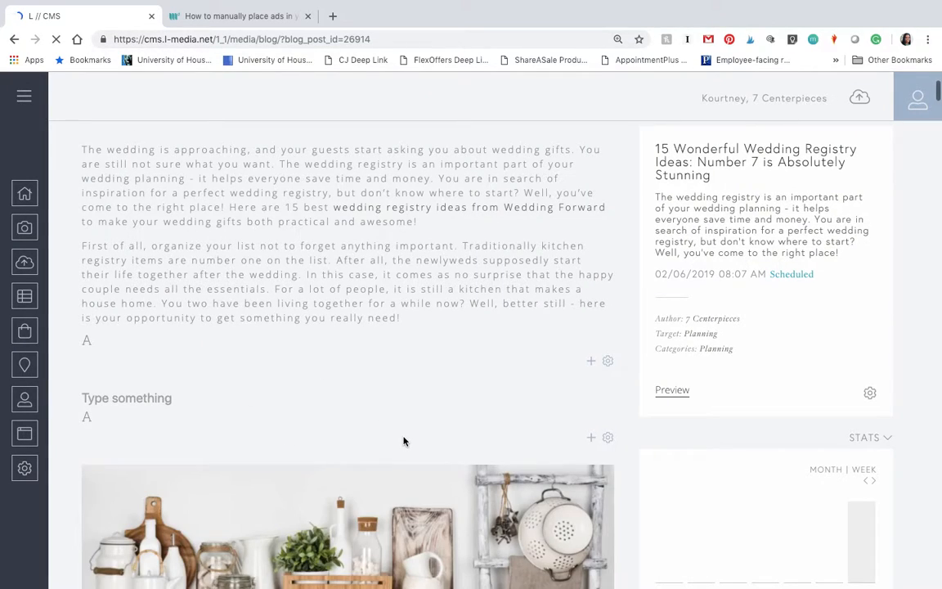
Step: Copy the mobile ad hint code <div class="content_mobile_hint"></div> from the Mediavine help article and return to the post's first section
scroll(383, 458, "down", 1)
scroll(383, 458, "down", 6)
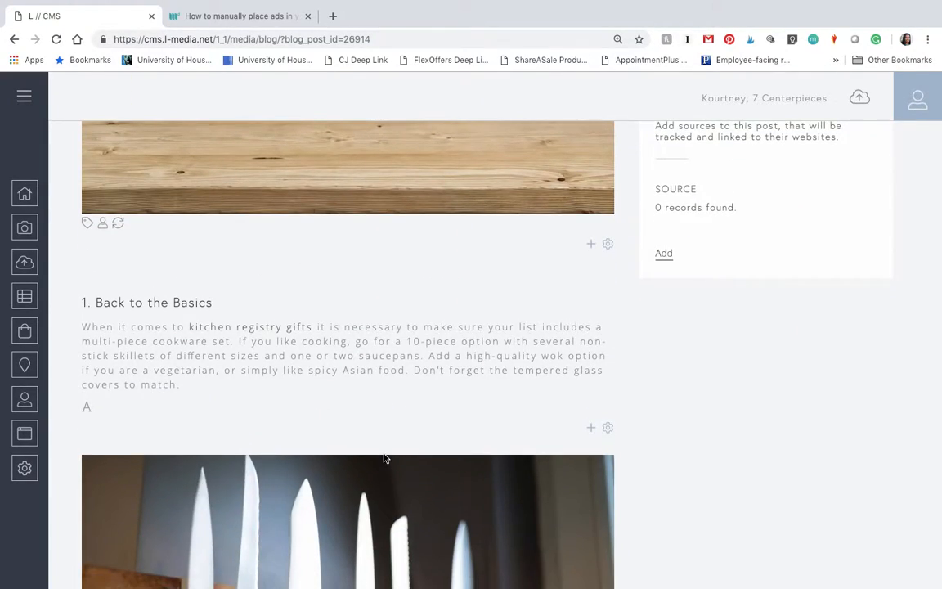
scroll(384, 458, "down", 2)
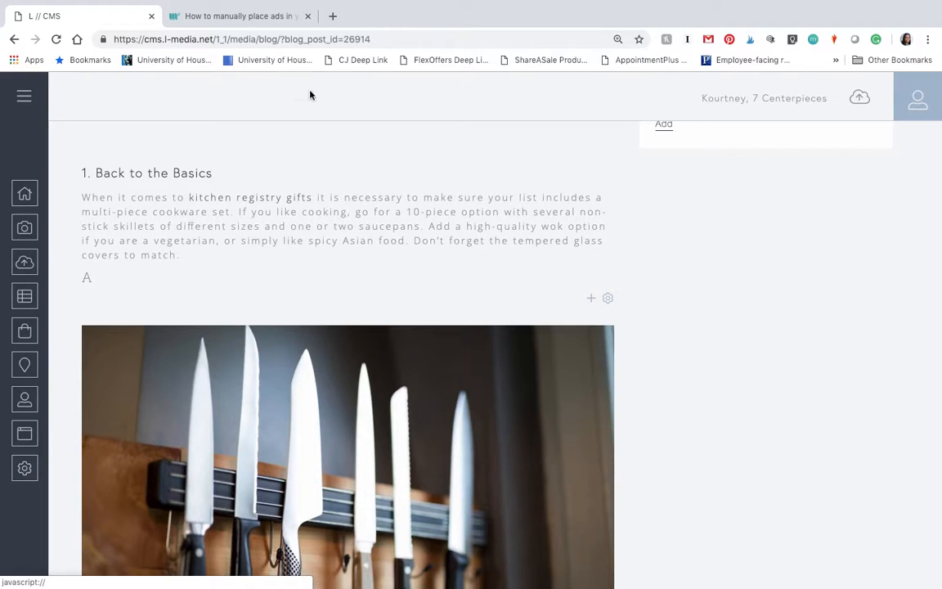
left_click(245, 17)
left_click(479, 321)
left_click_drag(475, 323, 269, 322)
key("ctrl+c")
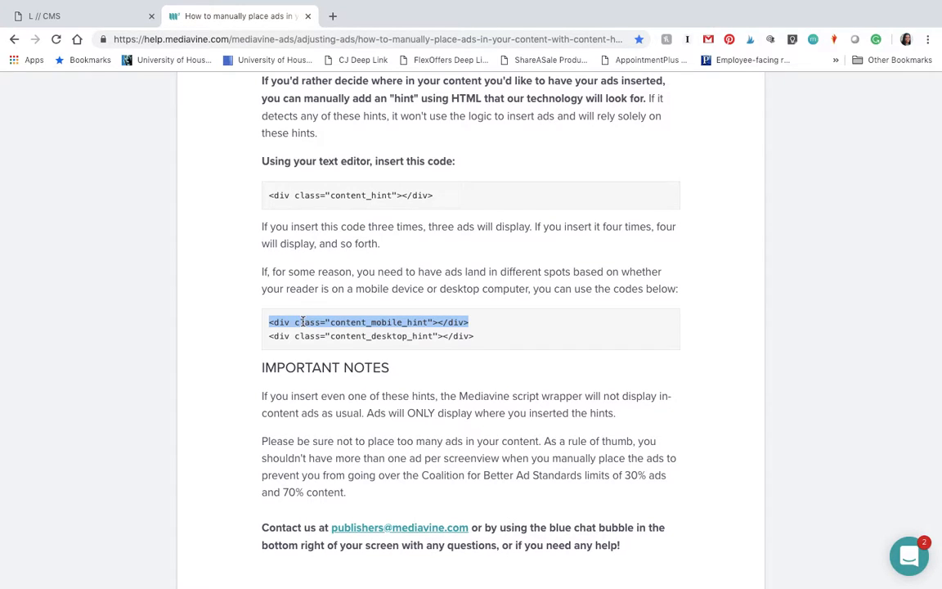
left_click(86, 15)
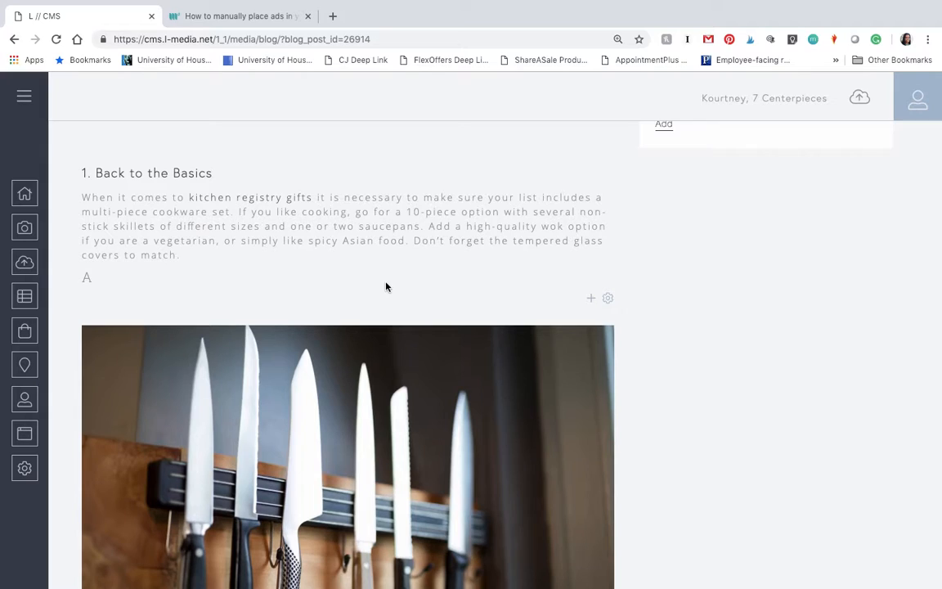
Step: Add a text element below "1. Back to the Basics" with the HTML source <div class="content_mobile_hint"></div> and save it
left_click(591, 299)
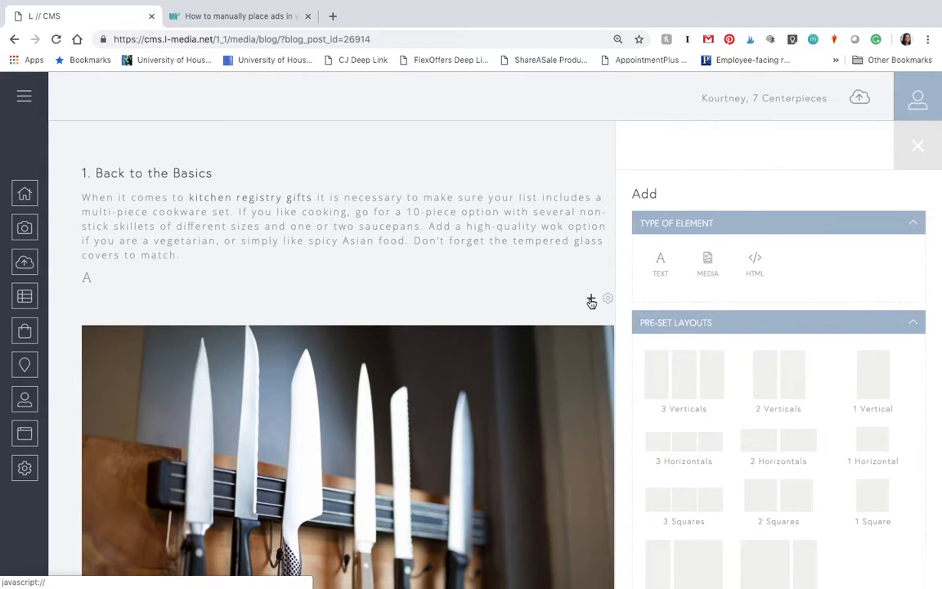
left_click(663, 276)
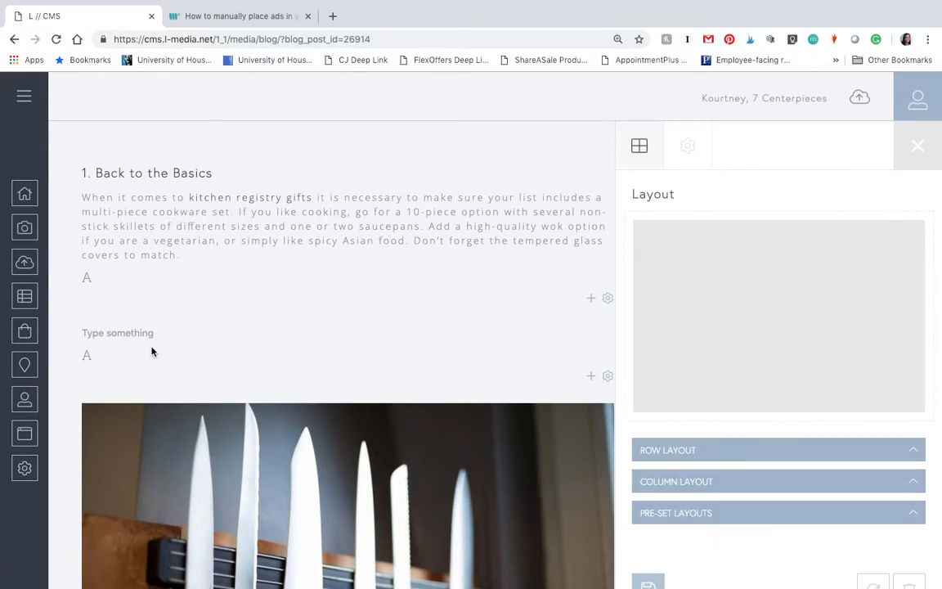
left_click(87, 359)
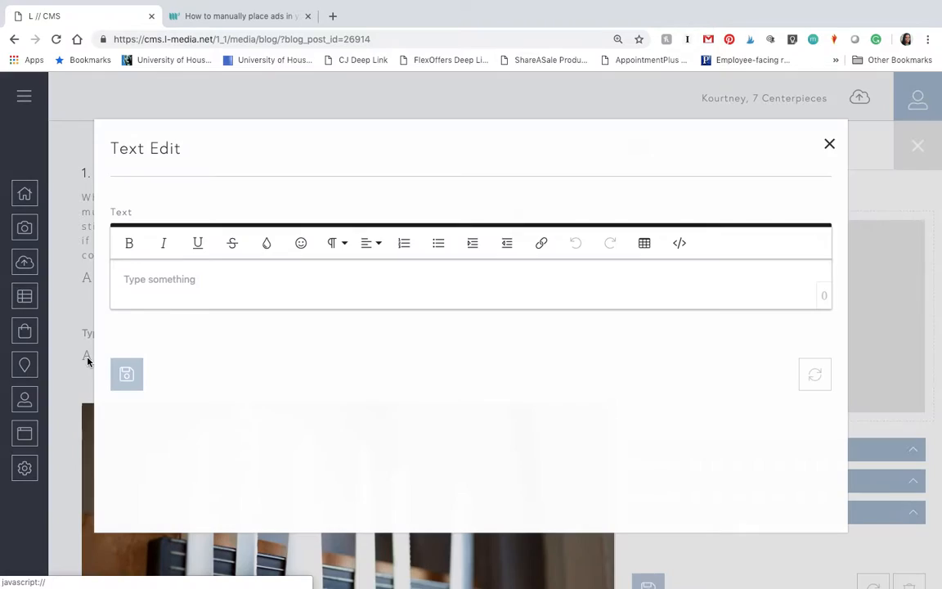
left_click(679, 245)
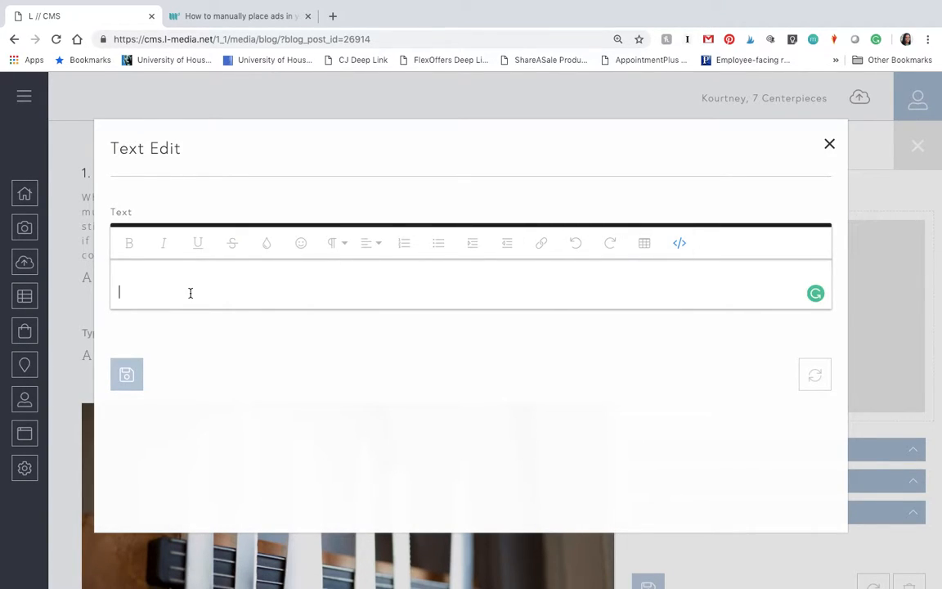
key("ctrl+v")
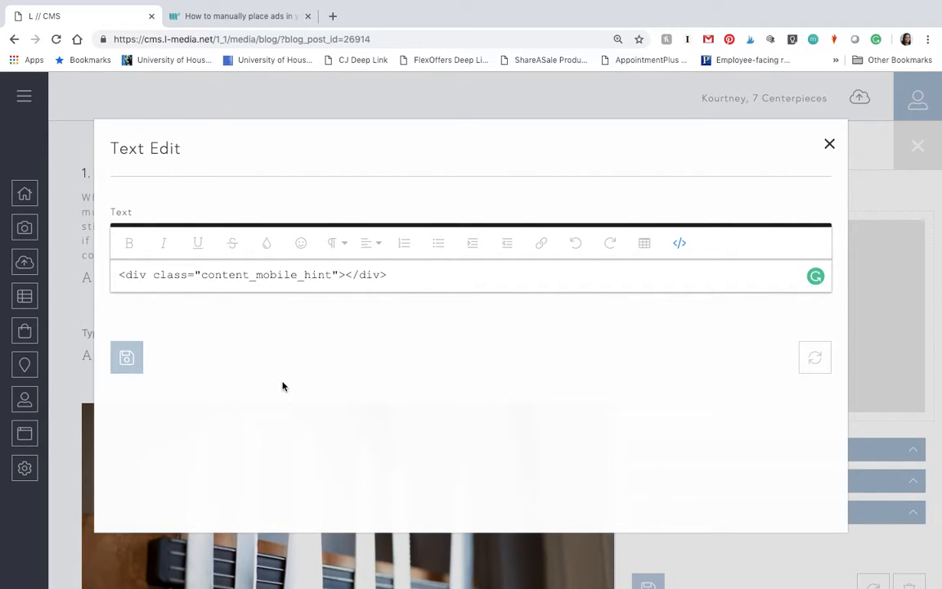
left_click(125, 361)
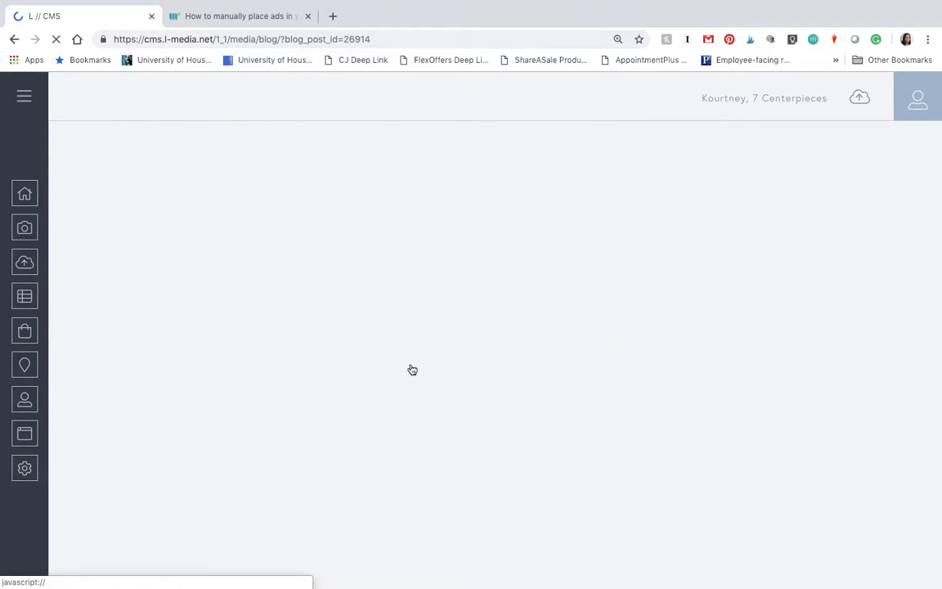
Step: Review the post from the introduction to "3. Coffeeholic's Special", checking where the inserted hint elements sit between text and images
scroll(439, 409, "down", 3)
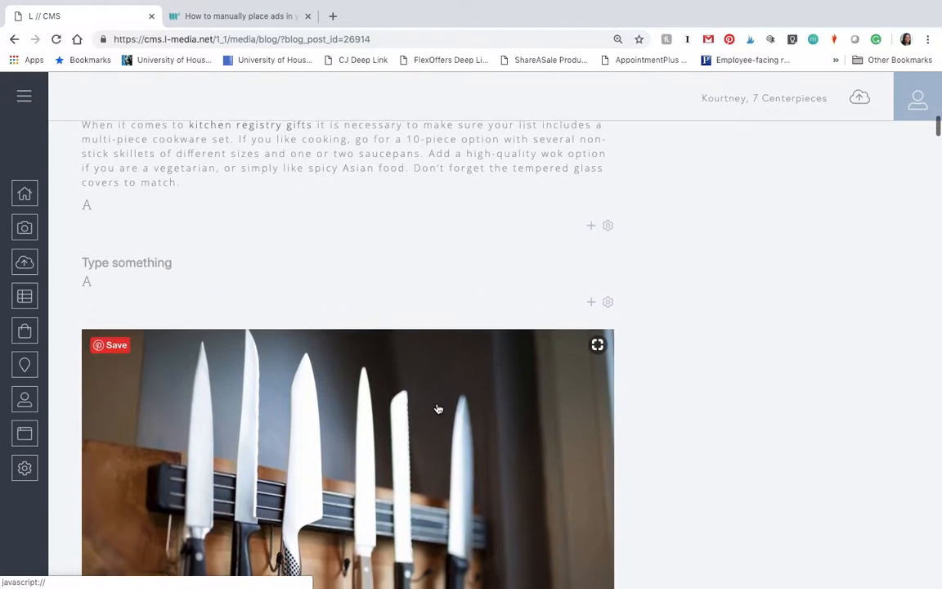
scroll(438, 409, "down", 5)
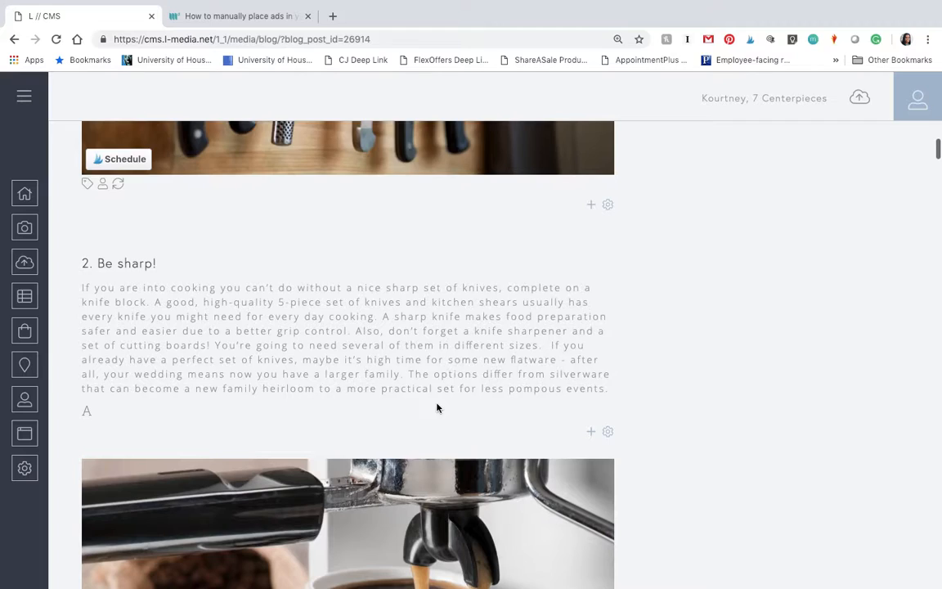
scroll(438, 405, "down", 5)
scroll(437, 408, "down", 6)
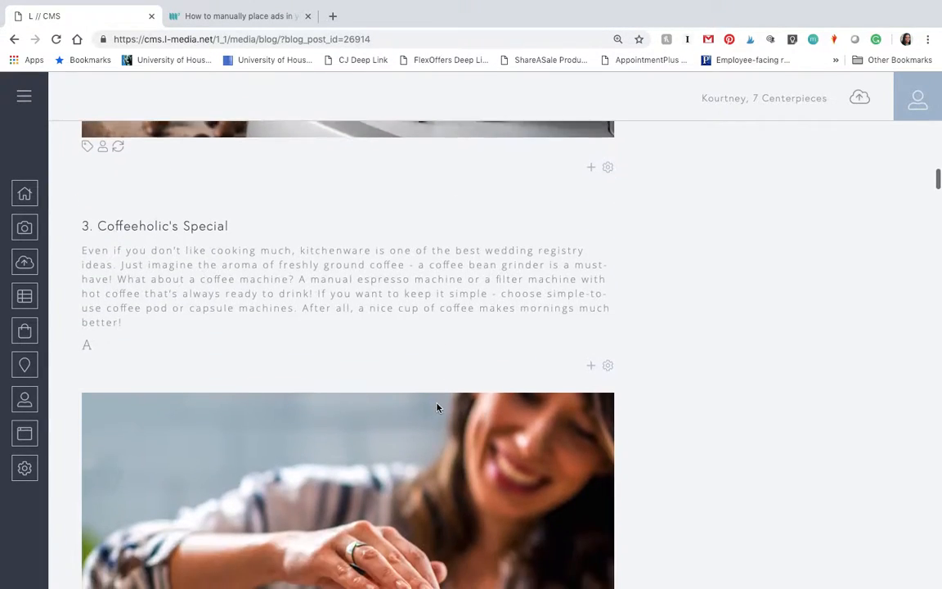
scroll(438, 408, "down", 3)
scroll(437, 408, "up", 12)
scroll(437, 408, "up", 10)
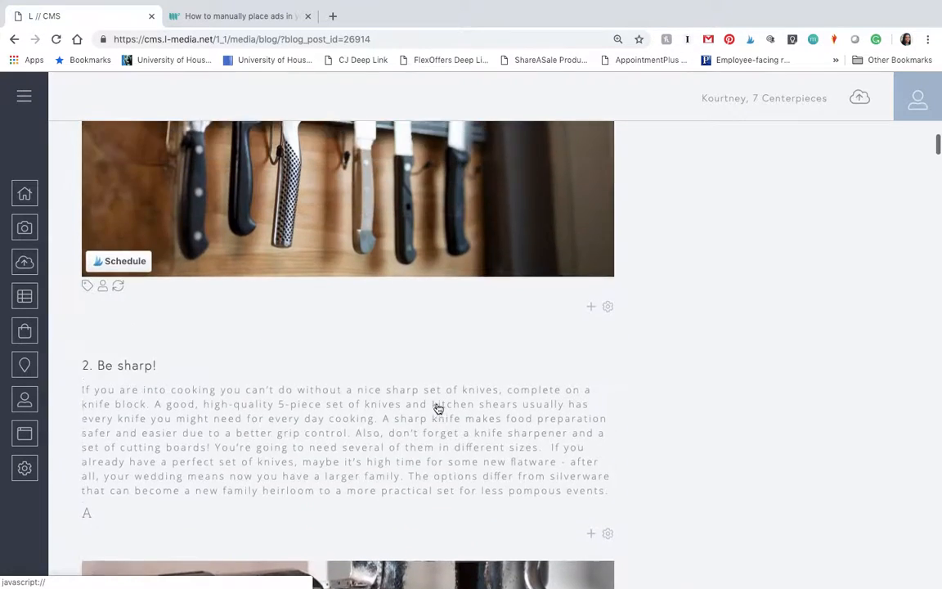
scroll(438, 409, "up", 7)
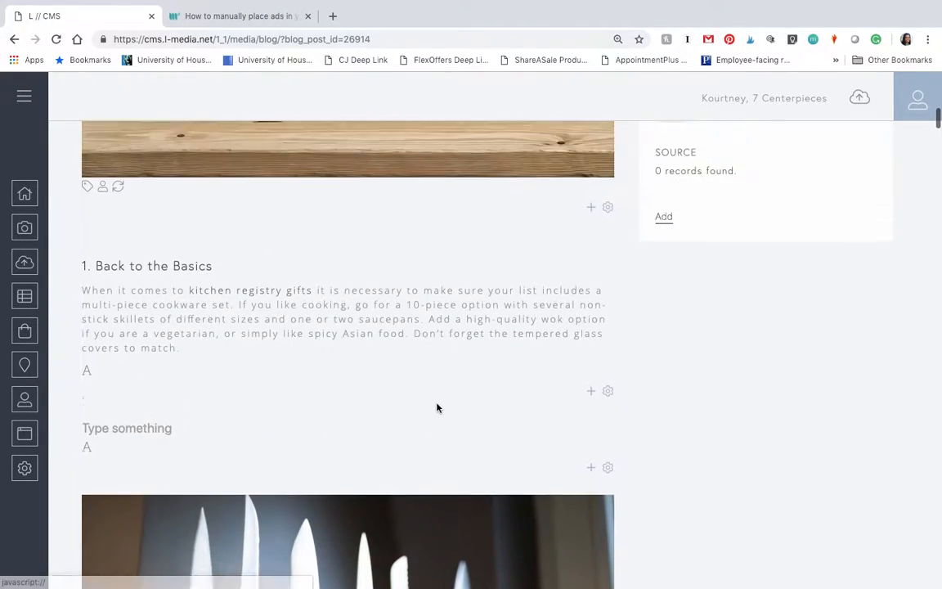
scroll(438, 408, "up", 1)
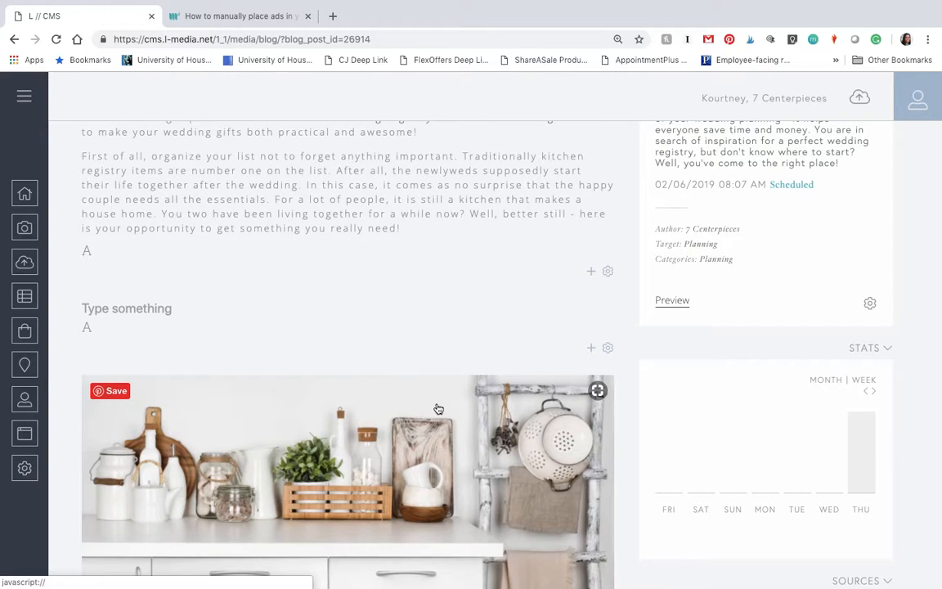
scroll(438, 409, "up", 5)
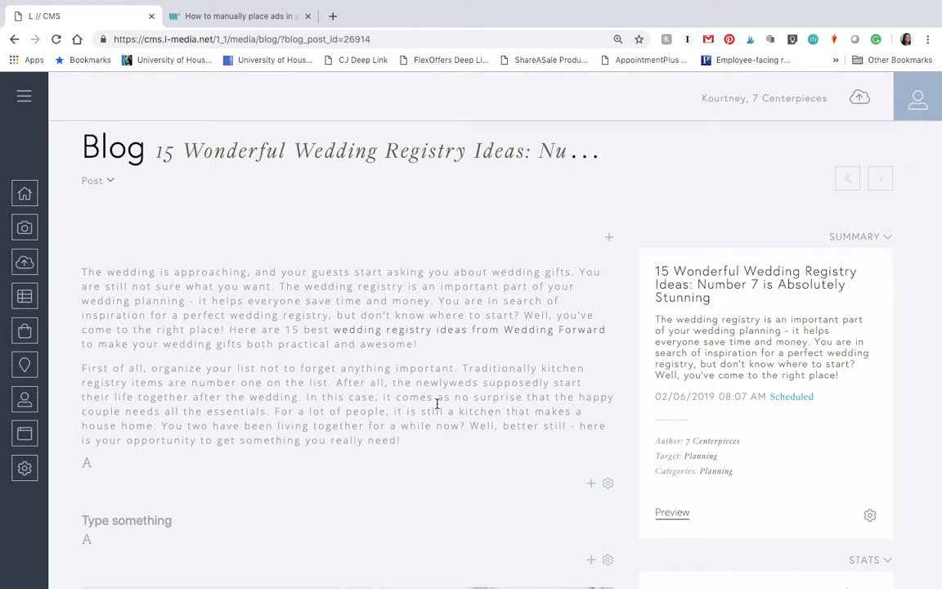
scroll(438, 403, "up", 1)
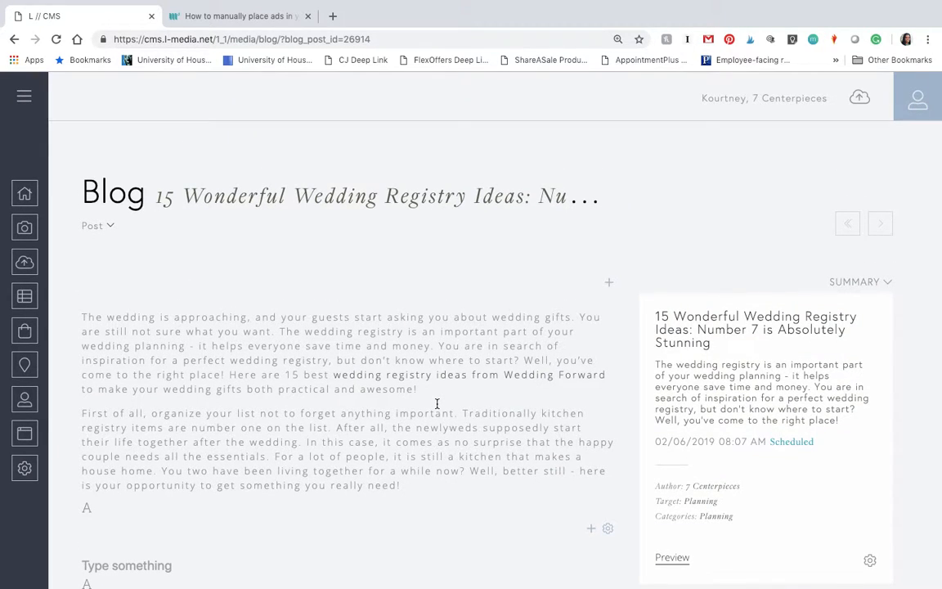
Step: Open the preview of the blog post and examine the ad placement between the introduction and the kitchen image
scroll(437, 403, "down", 3)
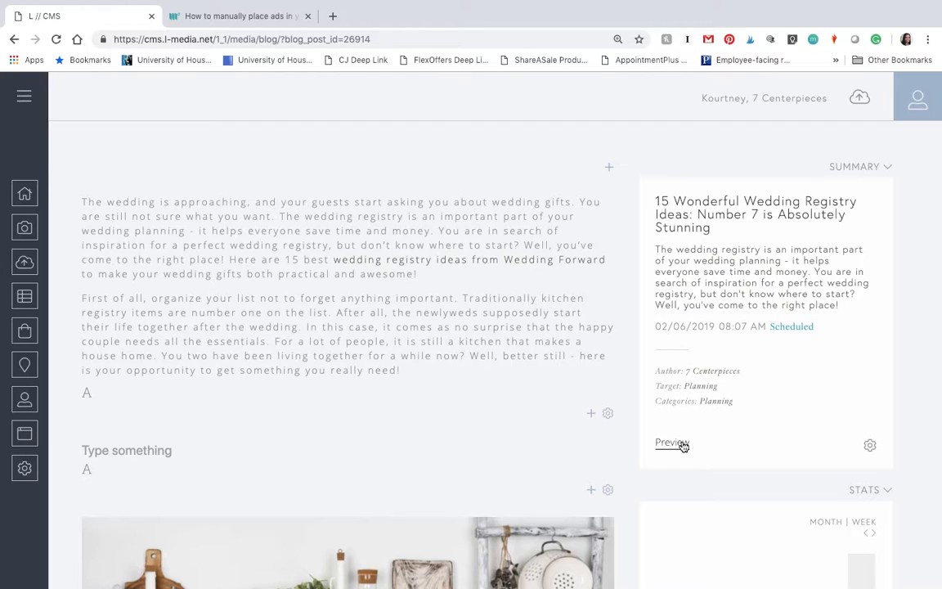
left_click(672, 443)
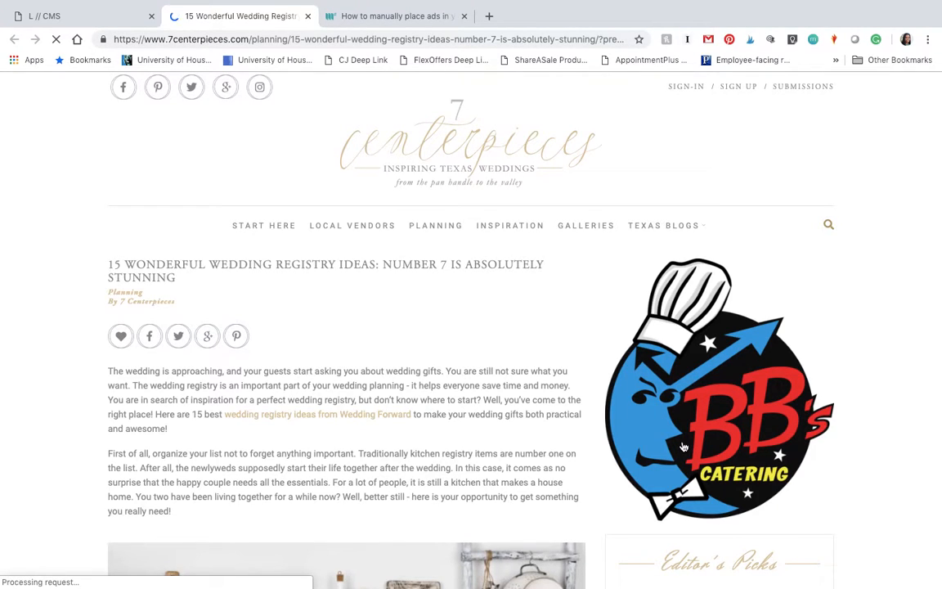
scroll(509, 484, "down", 3)
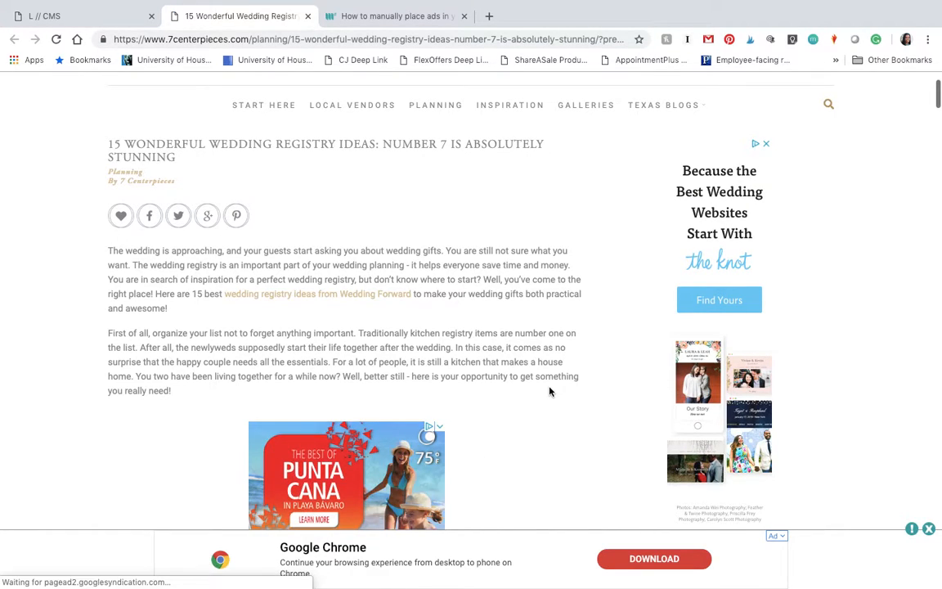
scroll(551, 426, "down", 3)
scroll(551, 426, "down", 2)
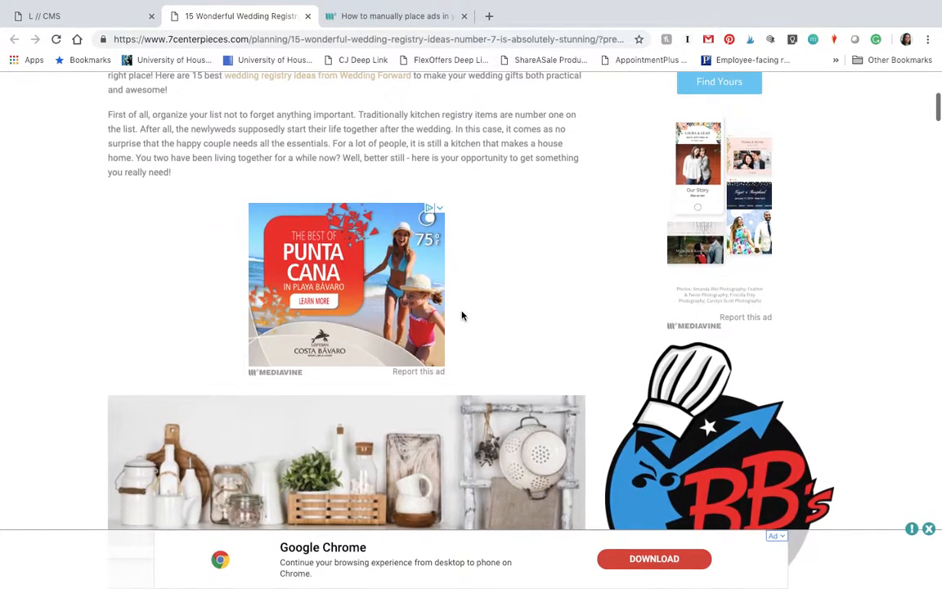
scroll(461, 315, "down", 4)
scroll(462, 315, "up", 5)
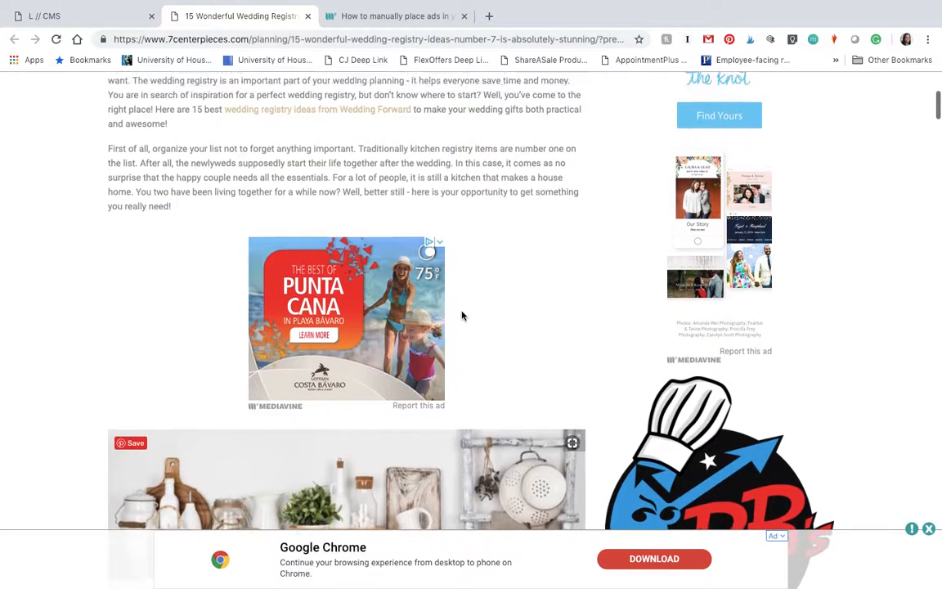
scroll(461, 315, "down", 1)
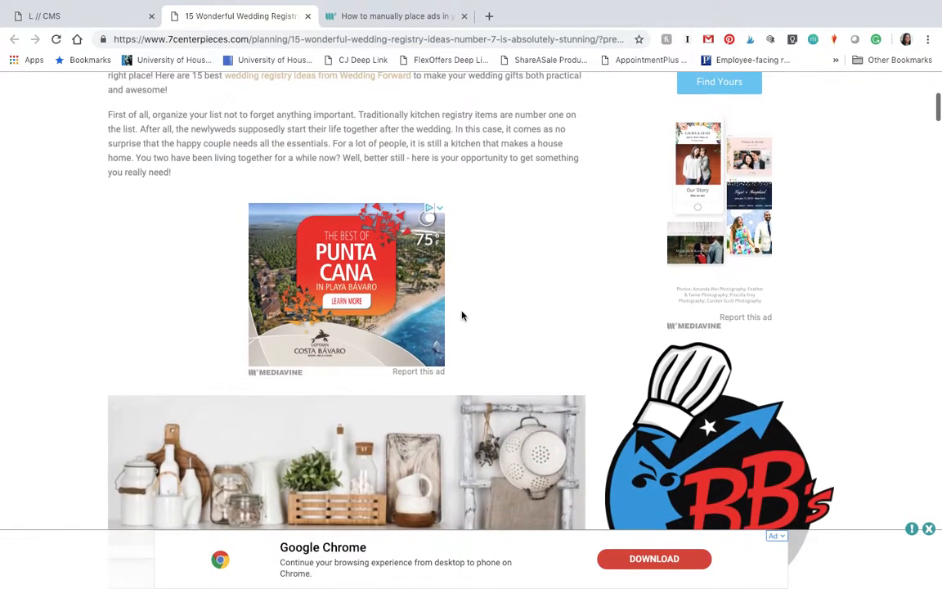
scroll(461, 315, "down", 2)
scroll(462, 316, "down", 1)
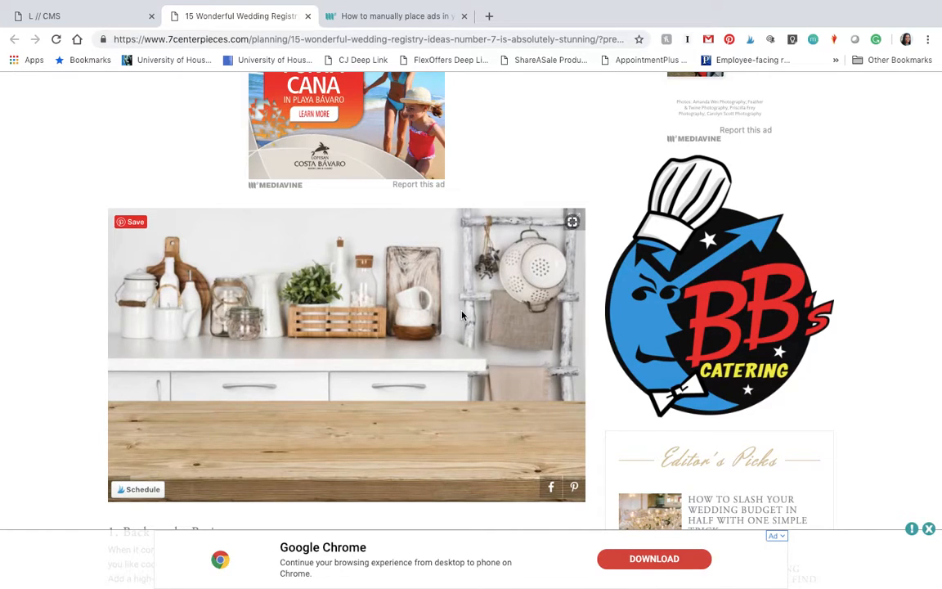
Step: Check the previewed page below "1. Back to the Basics" for the mobile hint placement and compare it with the ad spot below the introduction
scroll(435, 322, "down", 3)
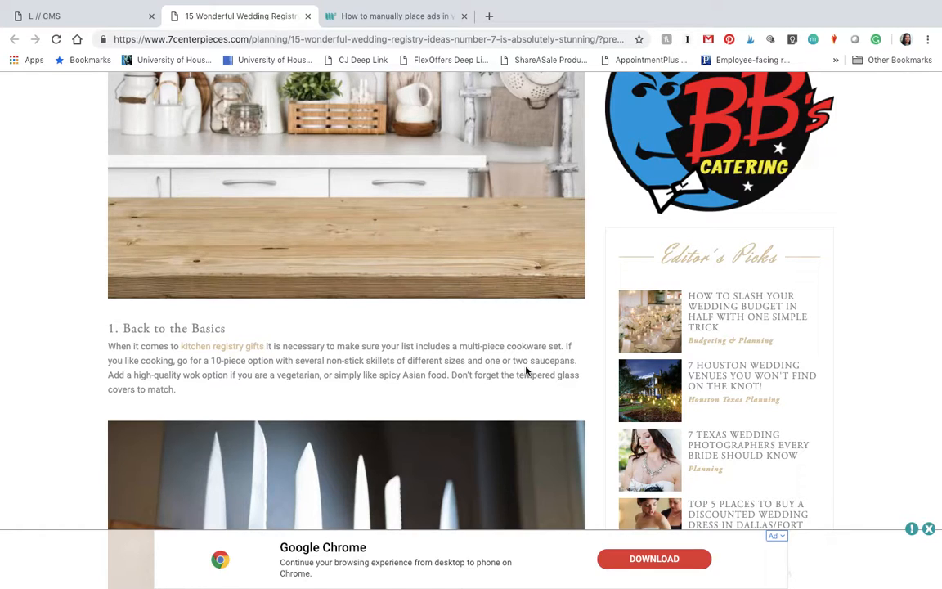
scroll(526, 370, "down", 2)
scroll(525, 371, "down", 3)
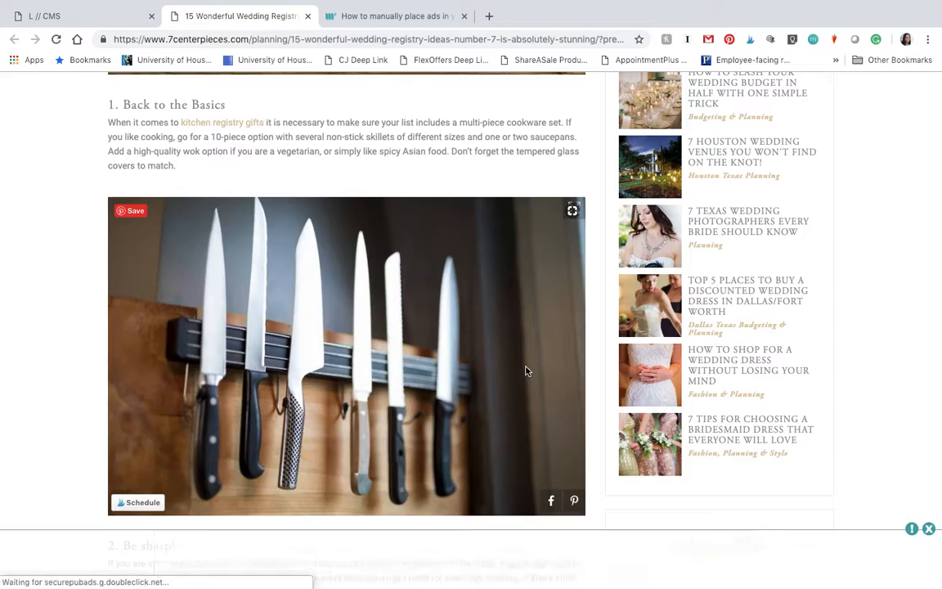
scroll(526, 370, "down", 4)
scroll(525, 371, "up", 8)
scroll(526, 371, "up", 7)
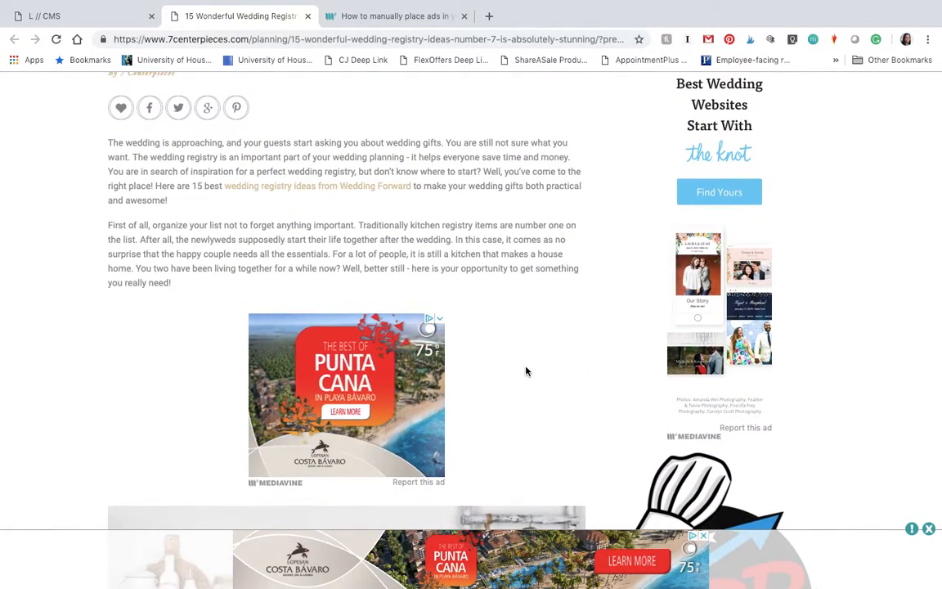
scroll(526, 371, "down", 1)
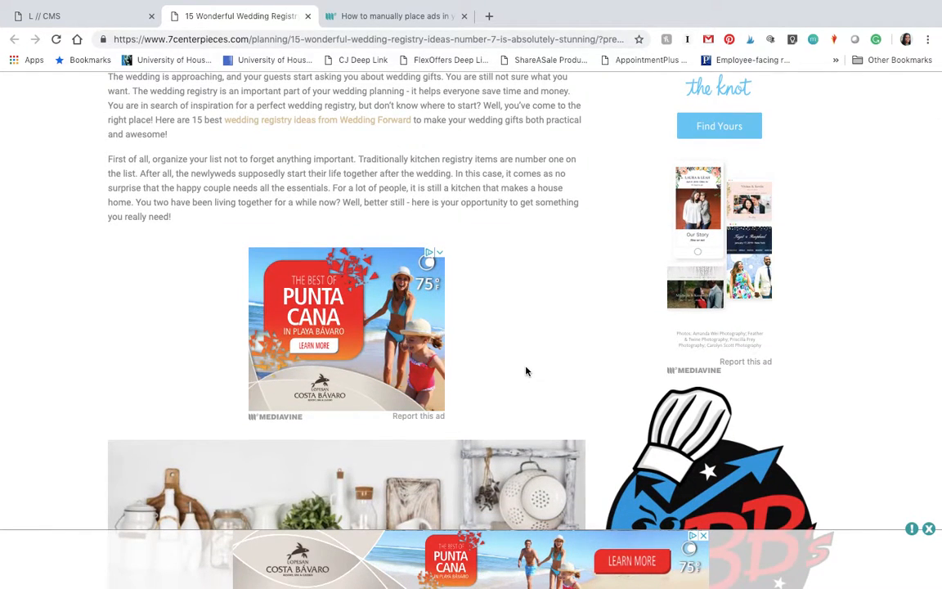
scroll(525, 372, "up", 1)
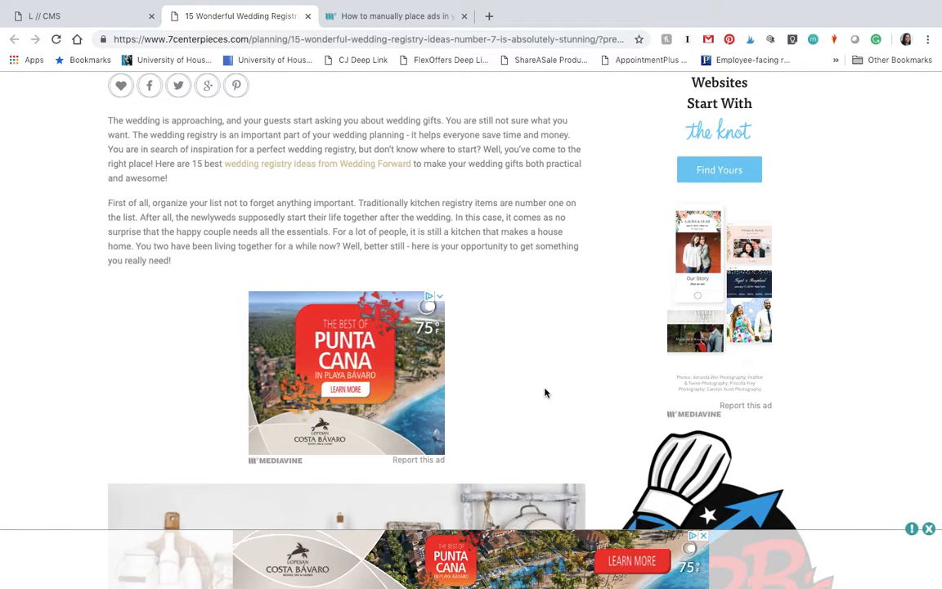
scroll(545, 394, "down", 3)
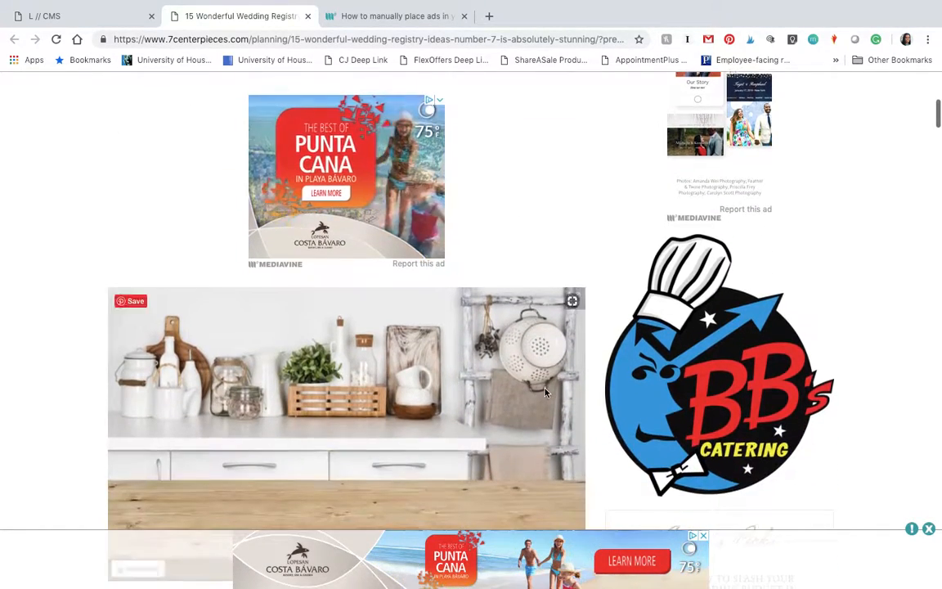